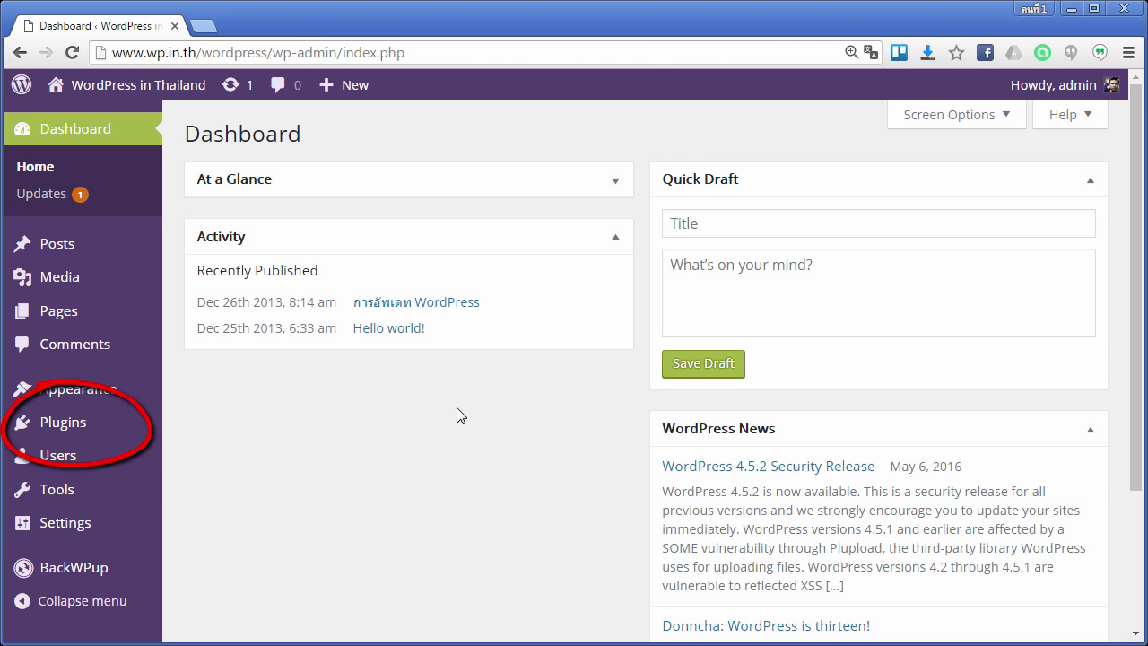
- Search the plugin directory for BravoWP Helpdesk from the page for adding new plugins
{"action": "left_click", "coordinate": [77, 429]}
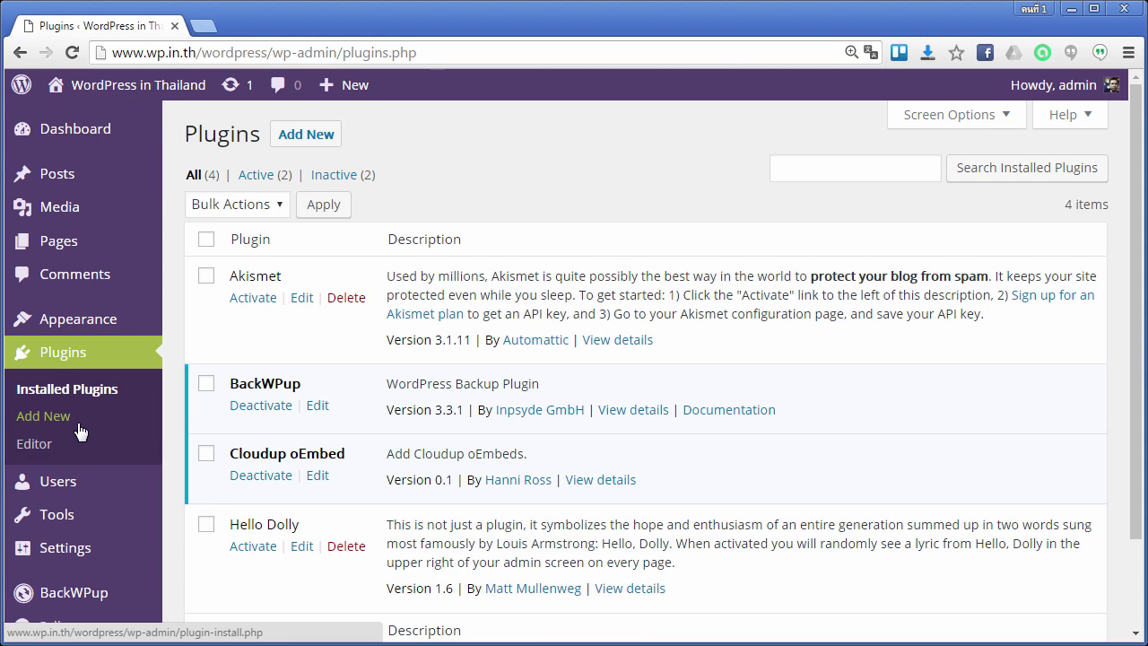
{"action": "left_click", "coordinate": [296, 149]}
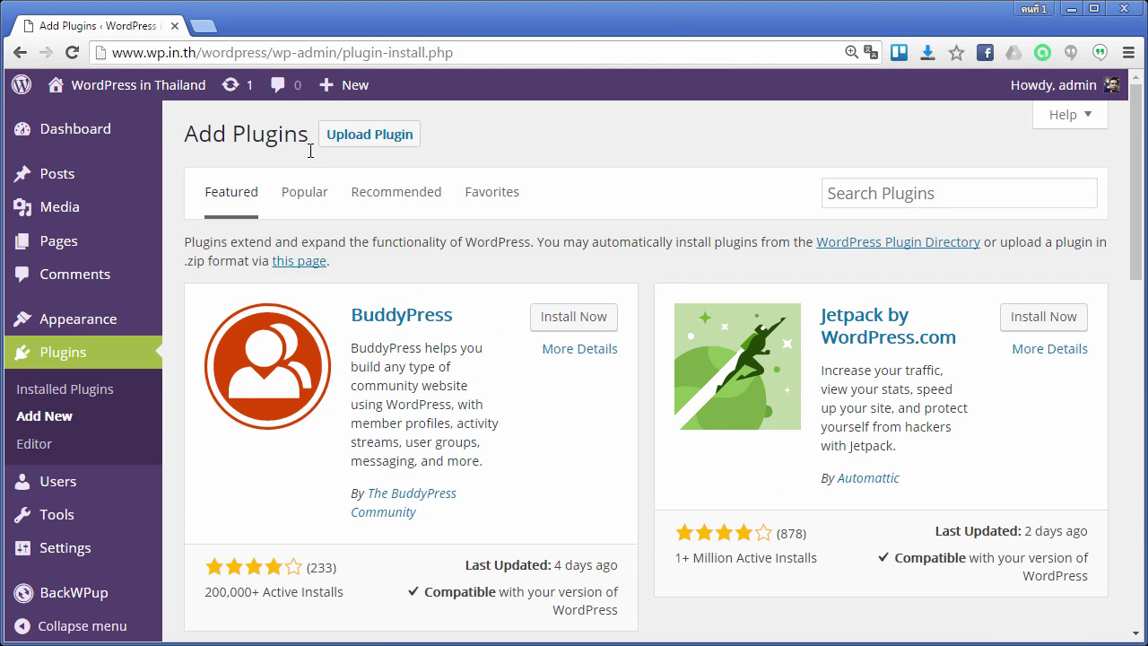
{"action": "left_click", "coordinate": [837, 201]}
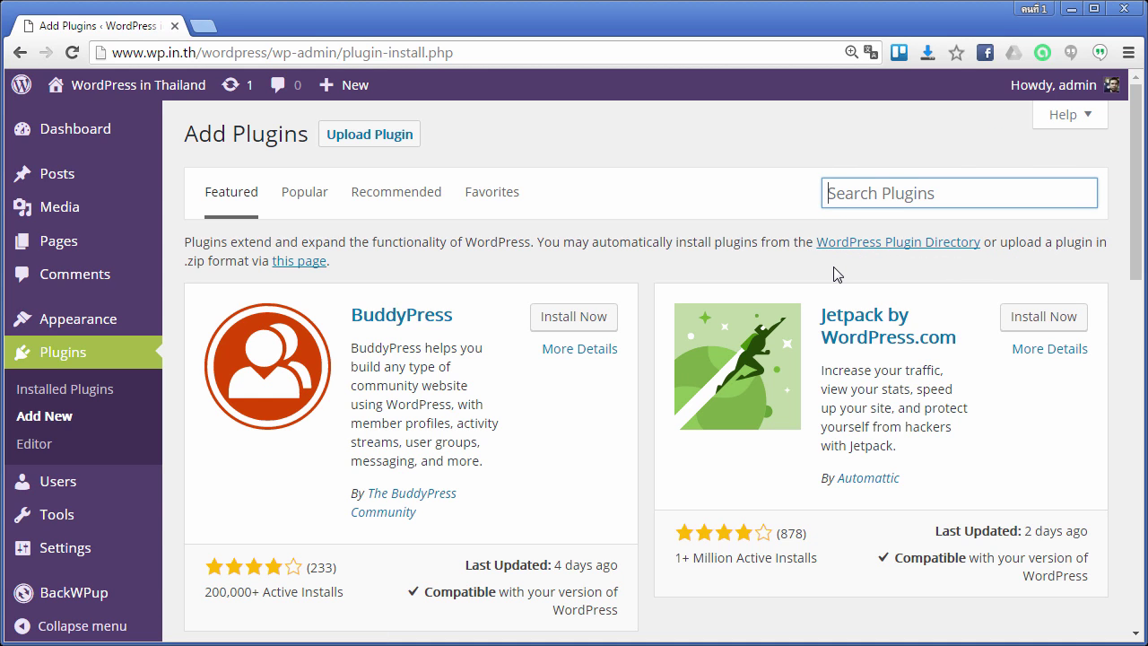
{"action": "type", "text": "b"}
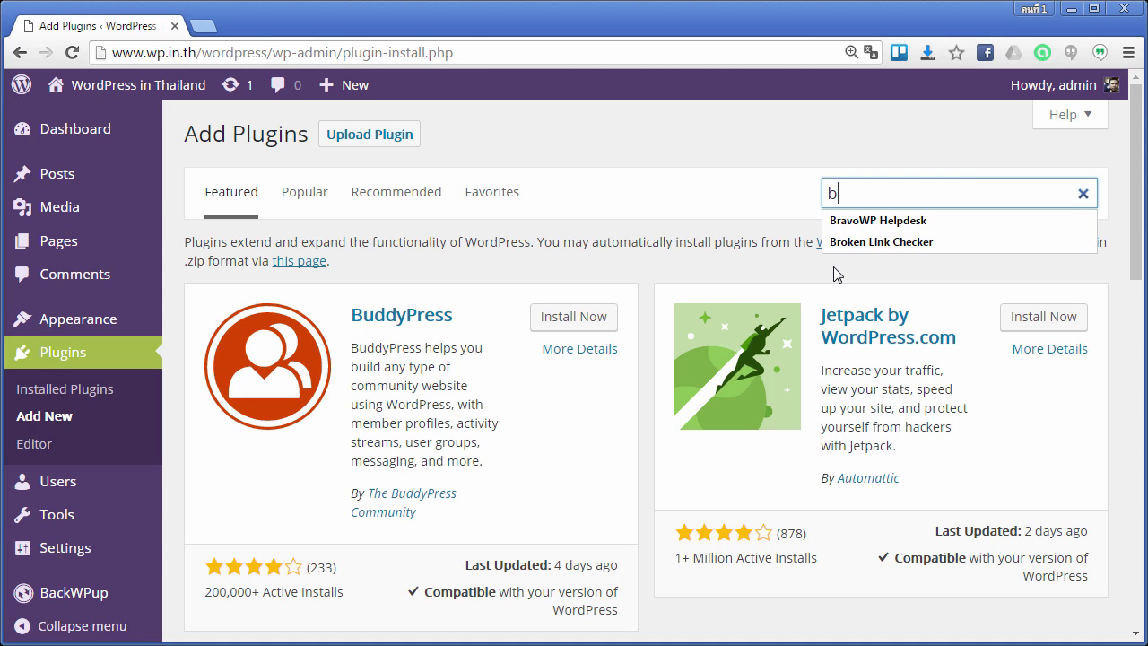
{"action": "left_click", "coordinate": [906, 220]}
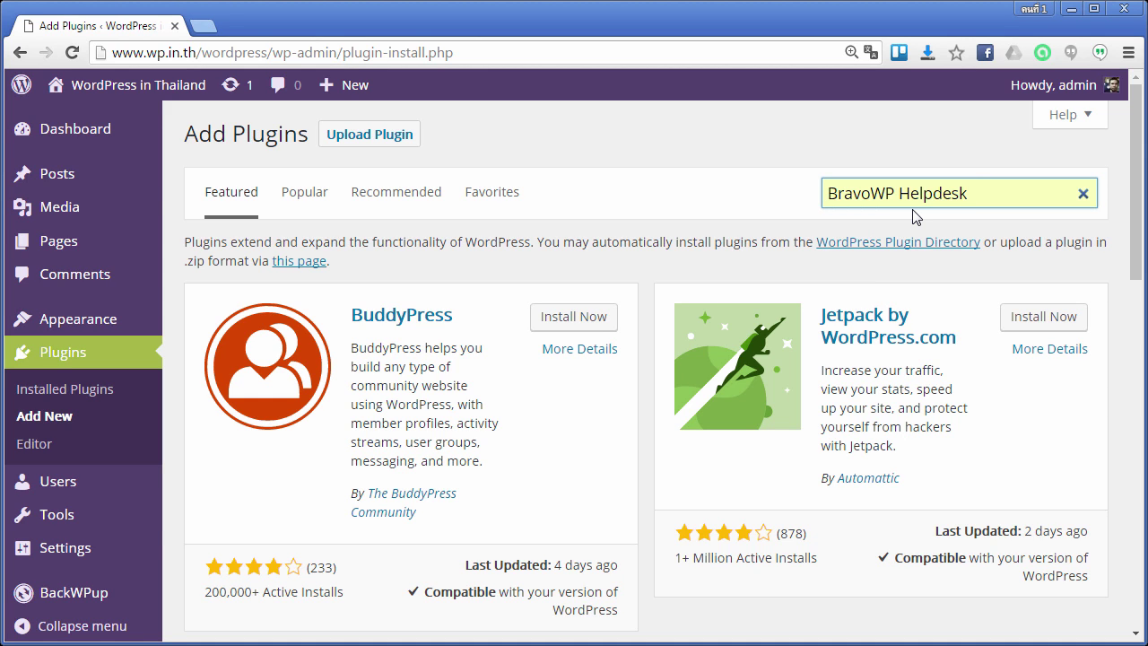
{"action": "key", "text": "Return"}
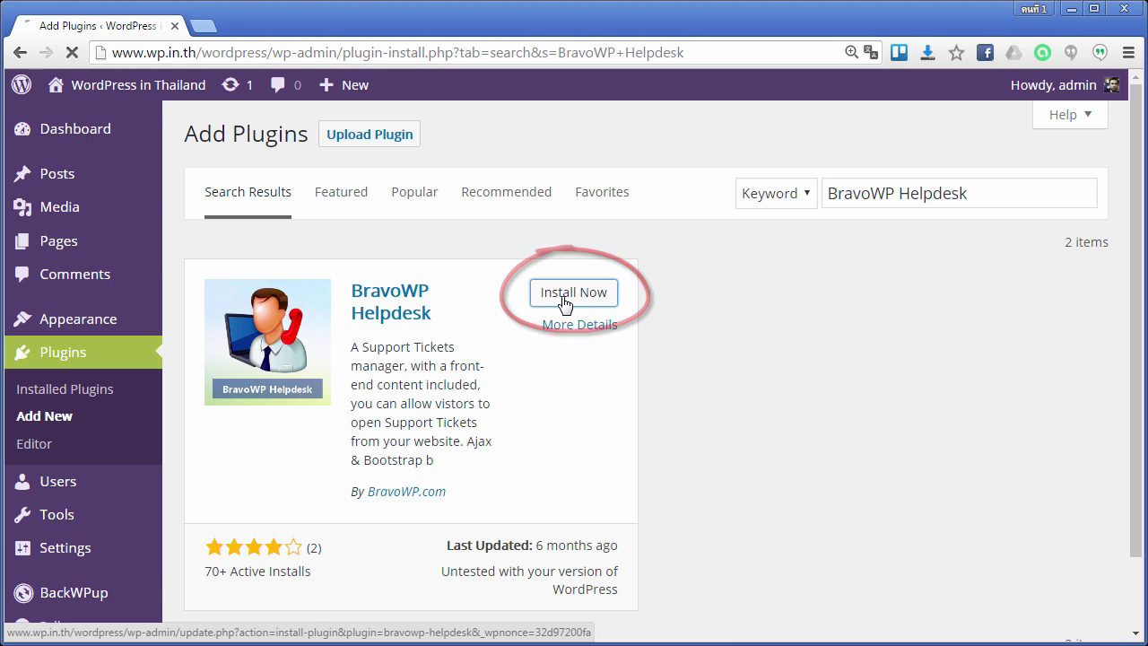
- Install the BravoWP Helpdesk plugin from the search results and activate it
{"action": "left_click", "coordinate": [565, 296]}
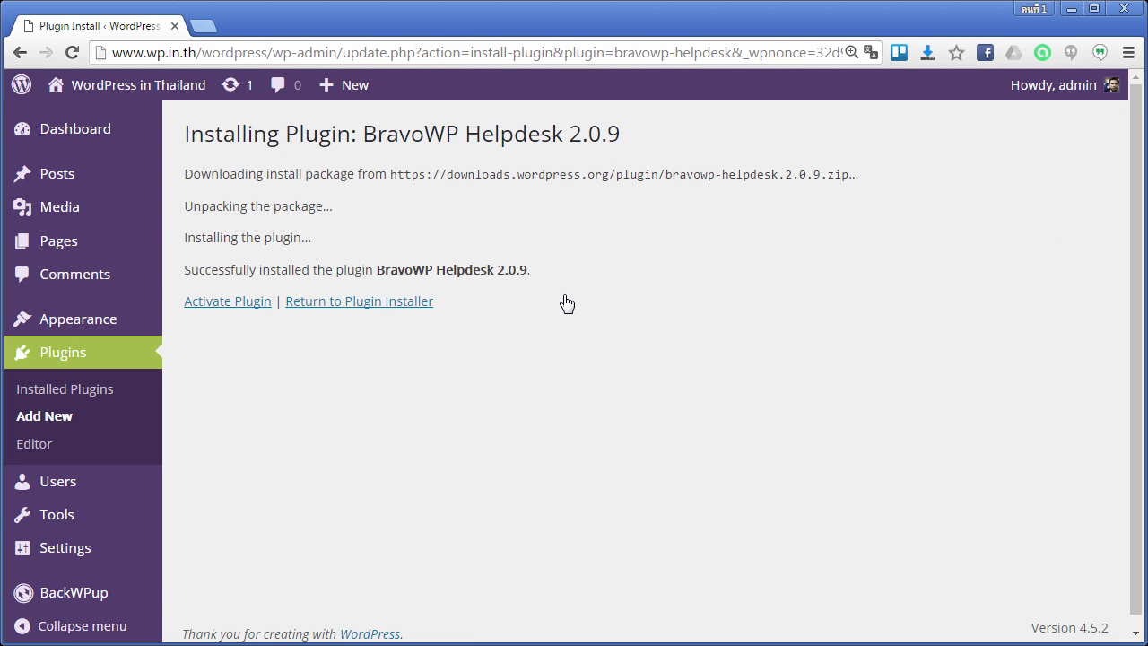
{"action": "left_click", "coordinate": [229, 307]}
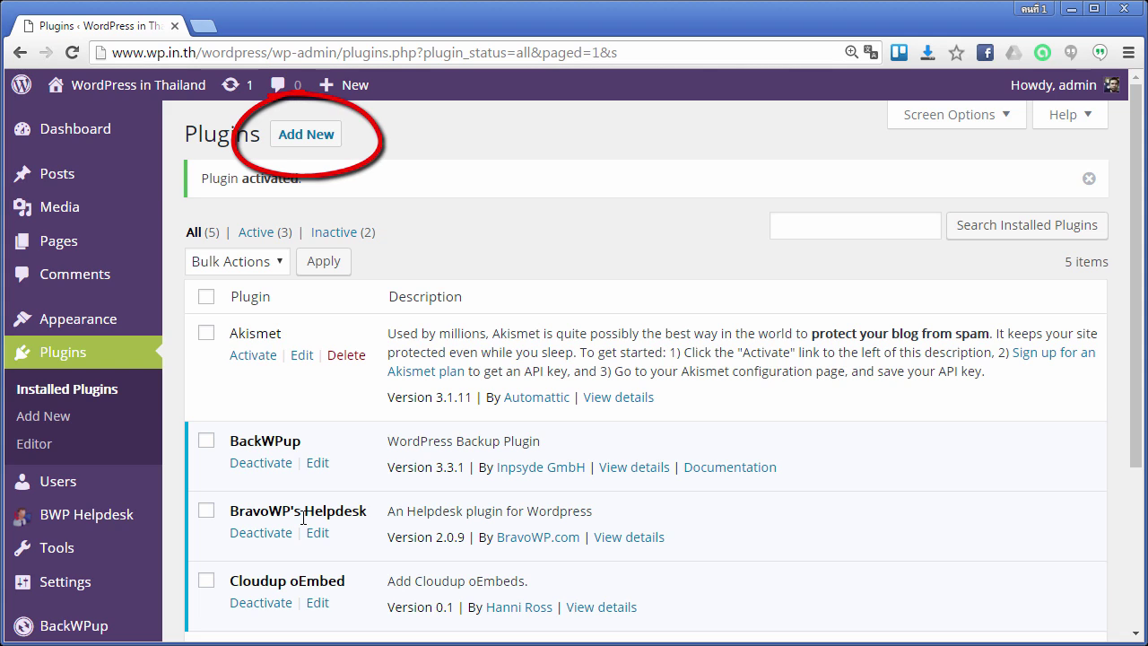
- Start a new plugin upload and choose the file members.1.1.1.zip from the D:\demo folder
{"action": "left_click", "coordinate": [308, 139]}
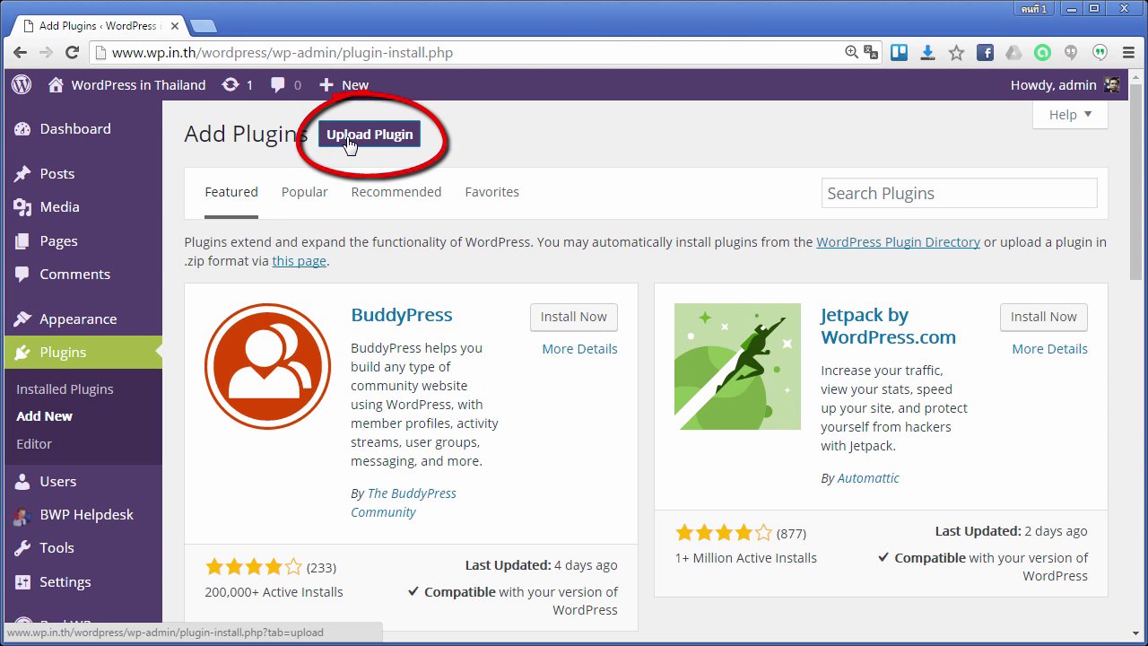
{"action": "left_click", "coordinate": [349, 142]}
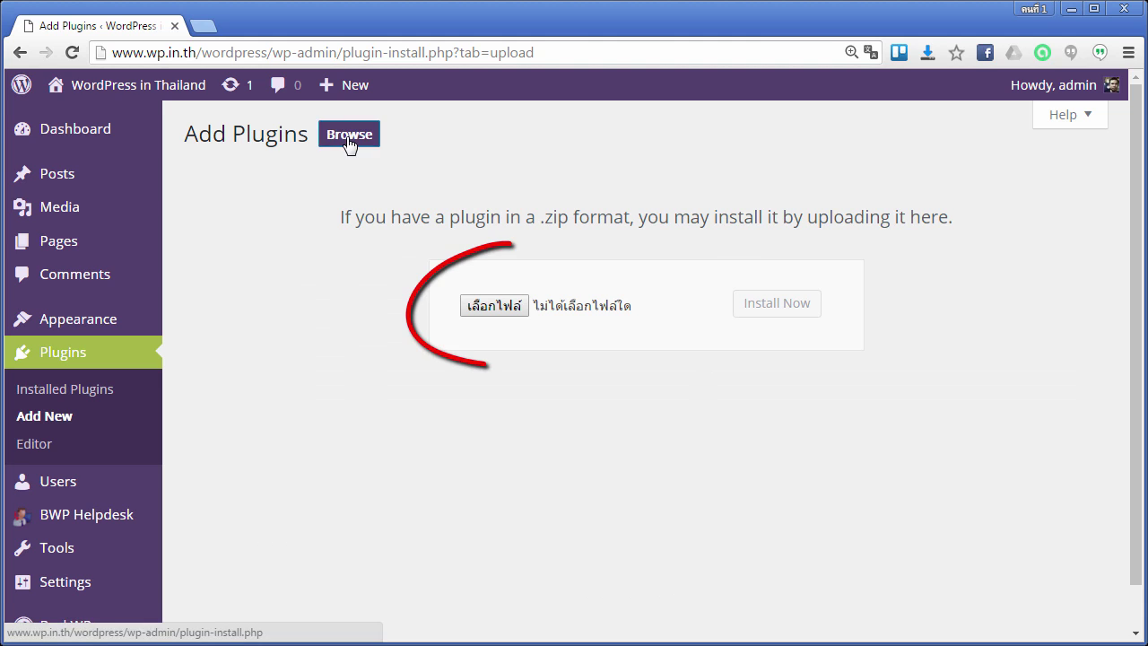
{"action": "left_click", "coordinate": [483, 306]}
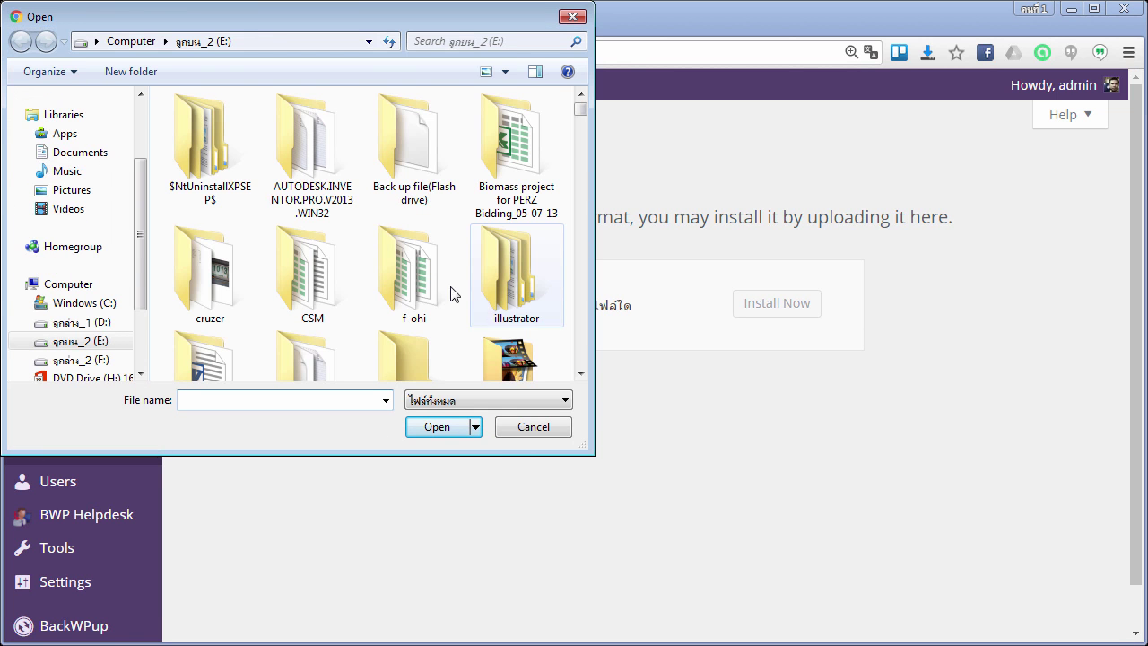
{"action": "left_click", "coordinate": [296, 54]}
{"action": "type", "text": "d"}
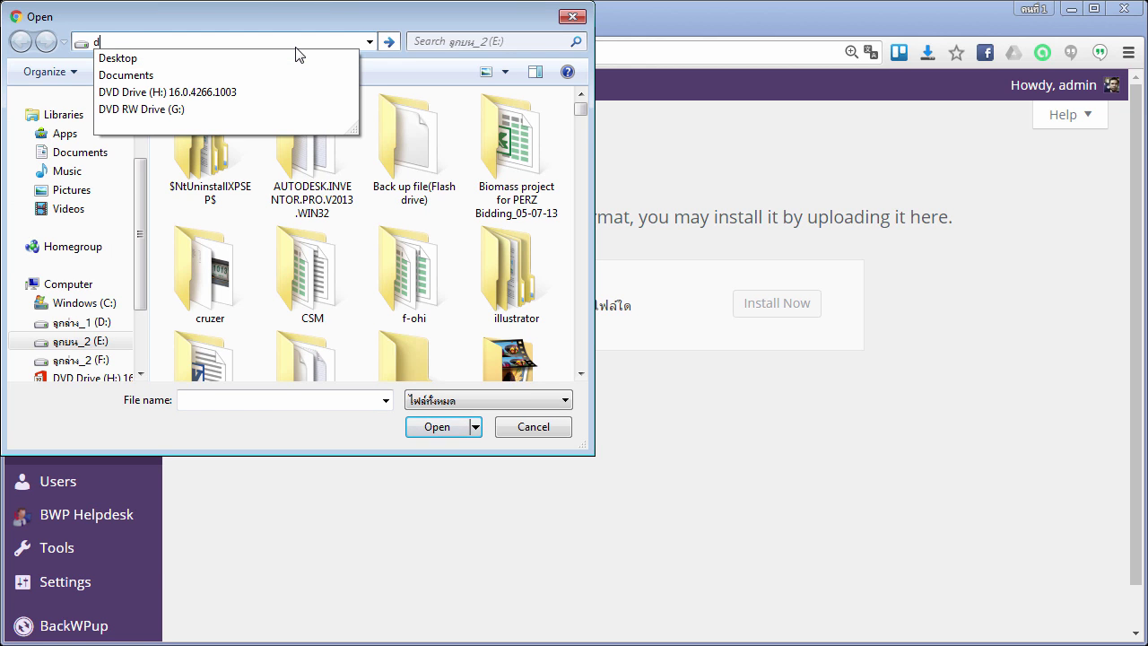
{"action": "type", "text": ":\\demo"}
{"action": "key", "text": "Return"}
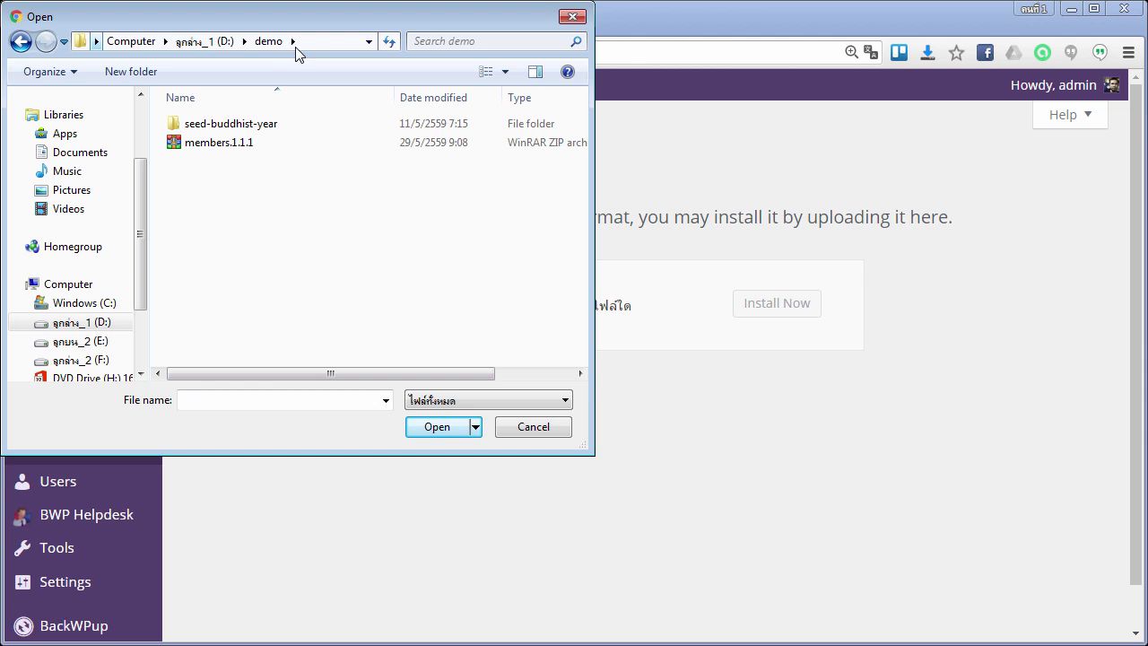
{"action": "left_click", "coordinate": [238, 145]}
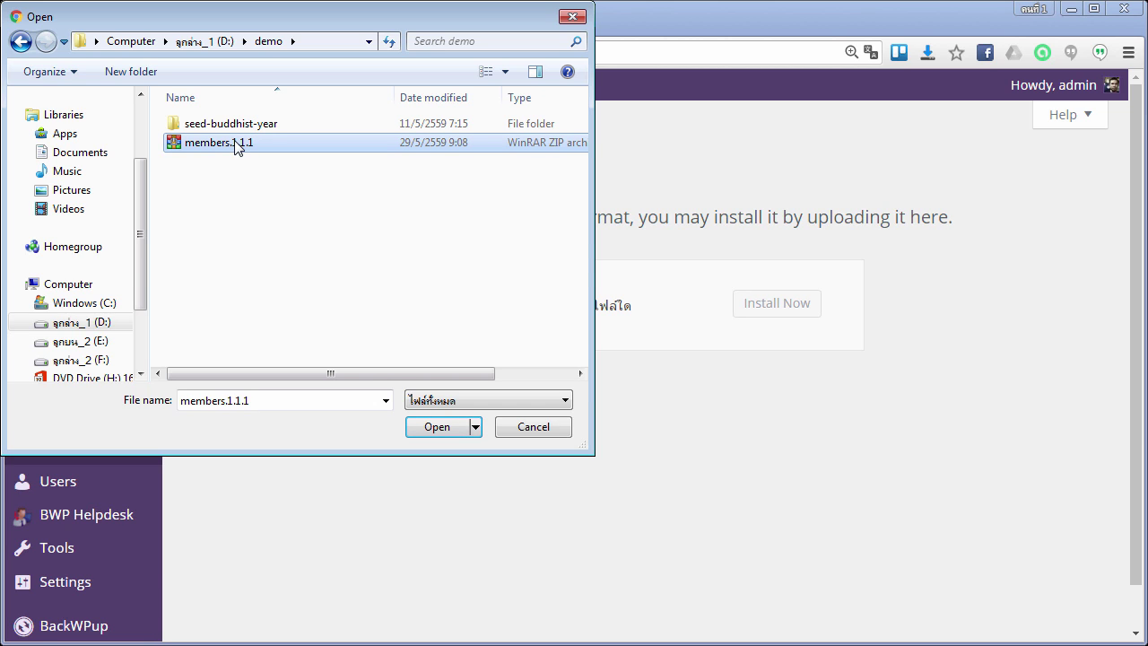
{"action": "left_click", "coordinate": [431, 429]}
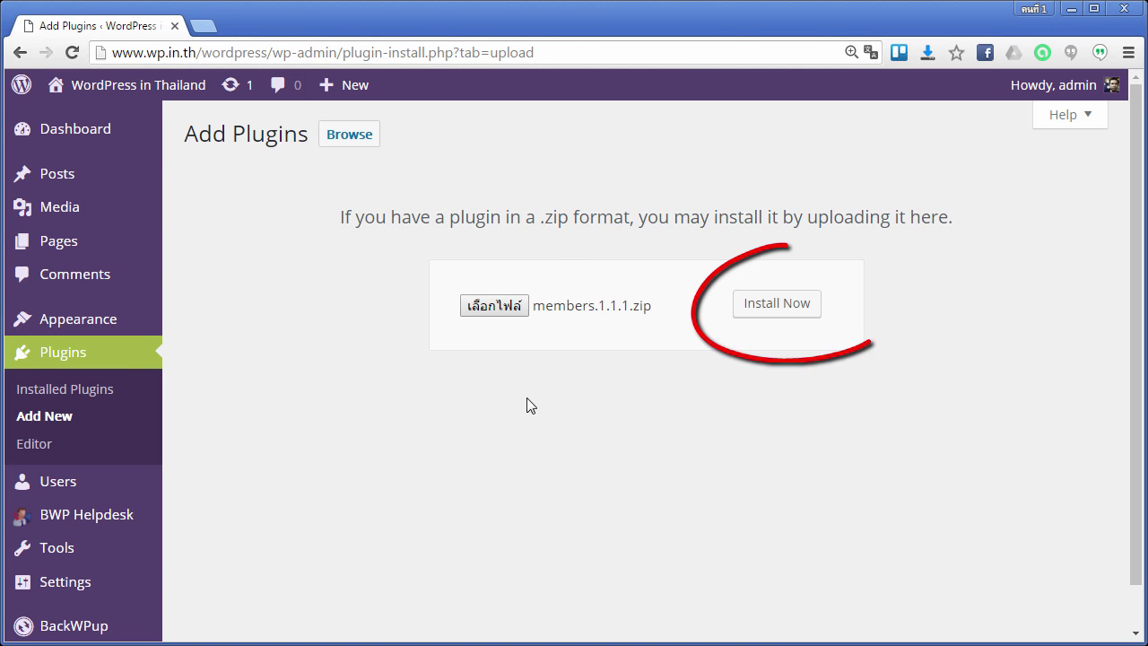
- Install the plugin from the chosen members.1.1.1.zip file and activate it, checking its entry in the plugin list
{"action": "left_click", "coordinate": [770, 310]}
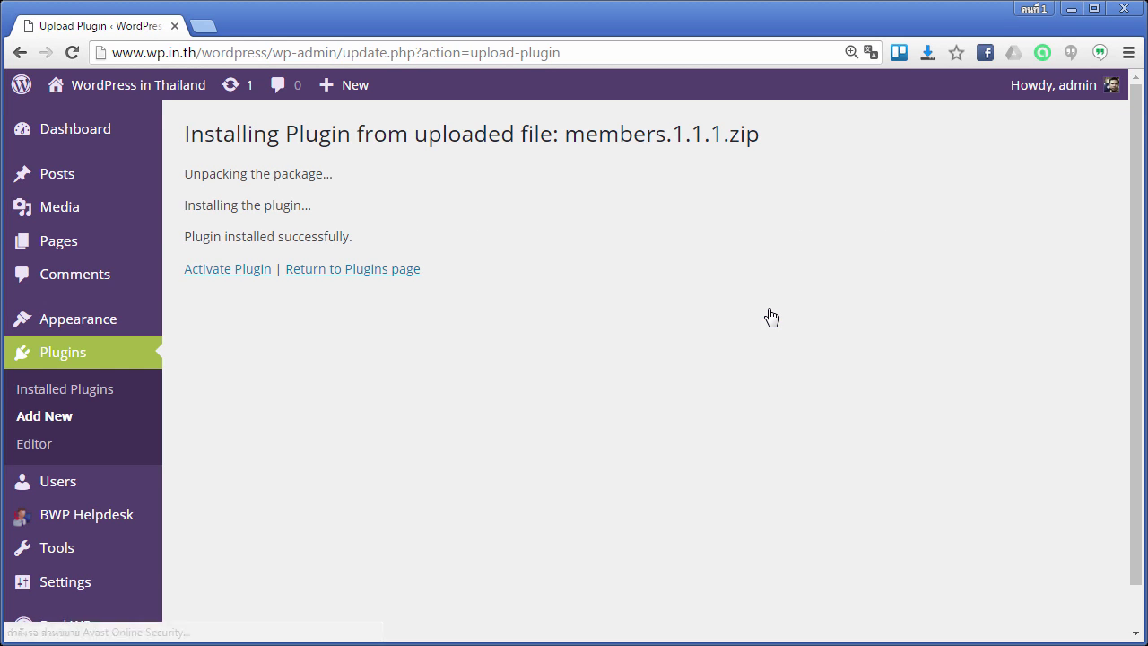
{"action": "left_click", "coordinate": [232, 271]}
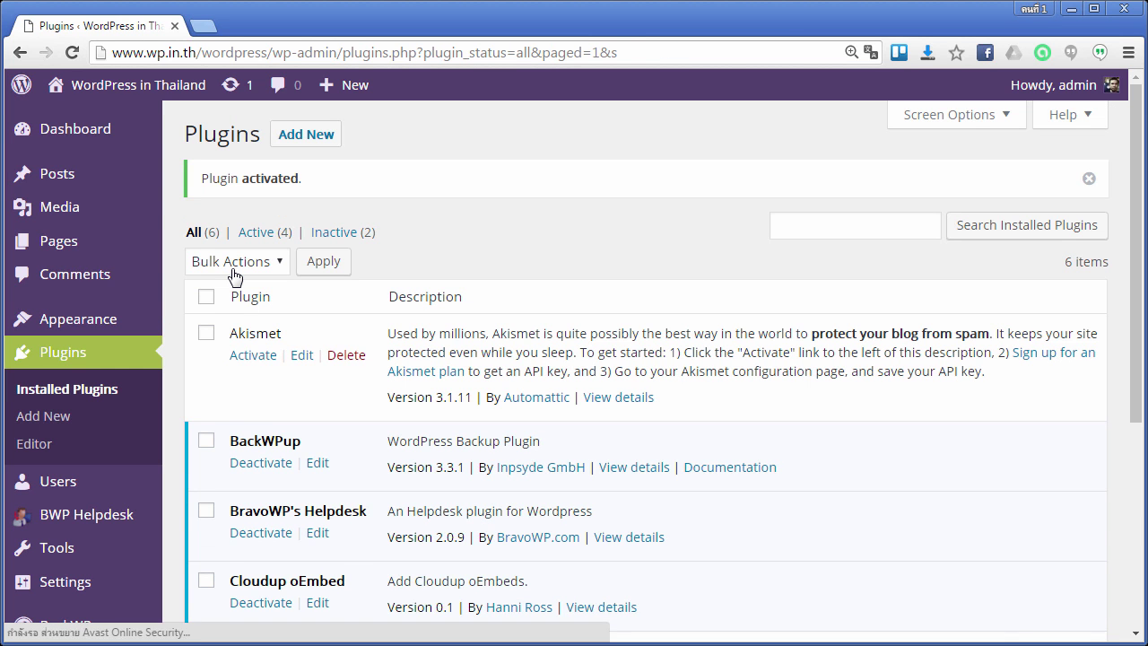
{"action": "scroll", "coordinate": [235, 323], "scroll_direction": "down", "scroll_amount": 3}
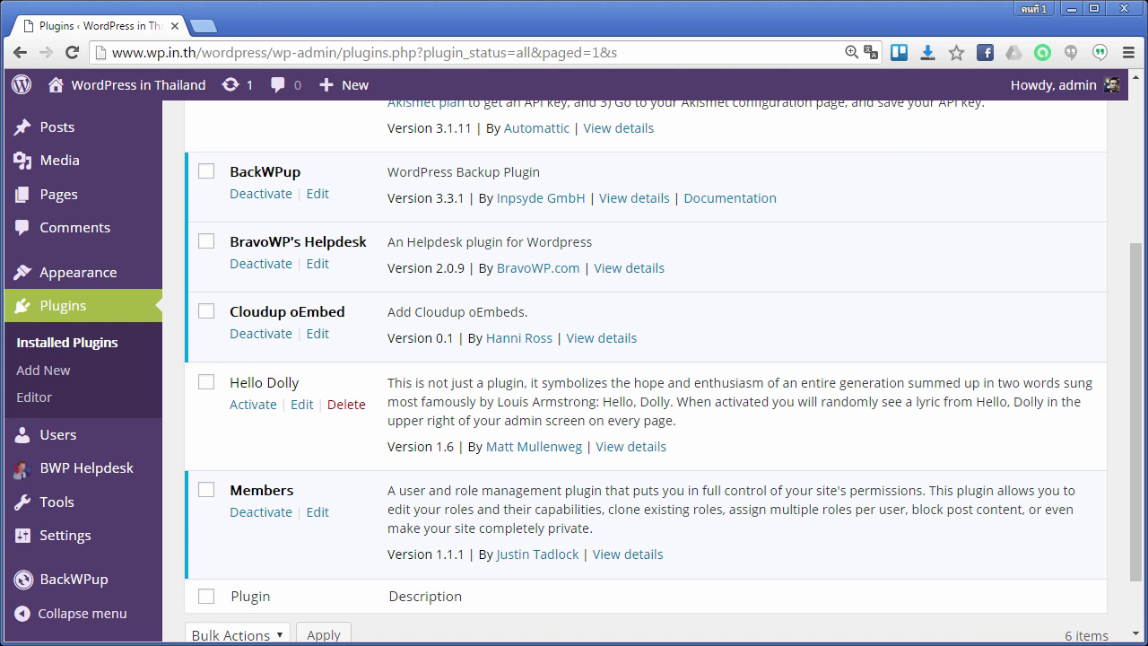
- Switch to WinSCP, check the contents of the local seed-buddhist-year folder and upload it to the remote wp-content/plugins directory
{"action": "key", "text": "alt+Tab"}
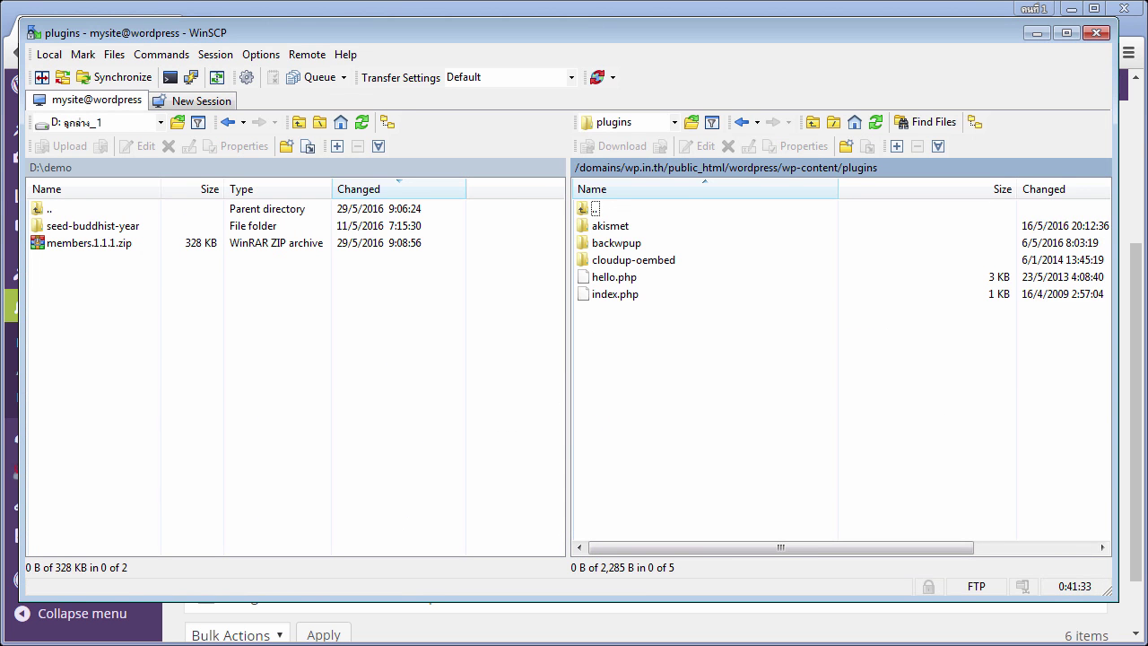
{"action": "double_click", "coordinate": [115, 230]}
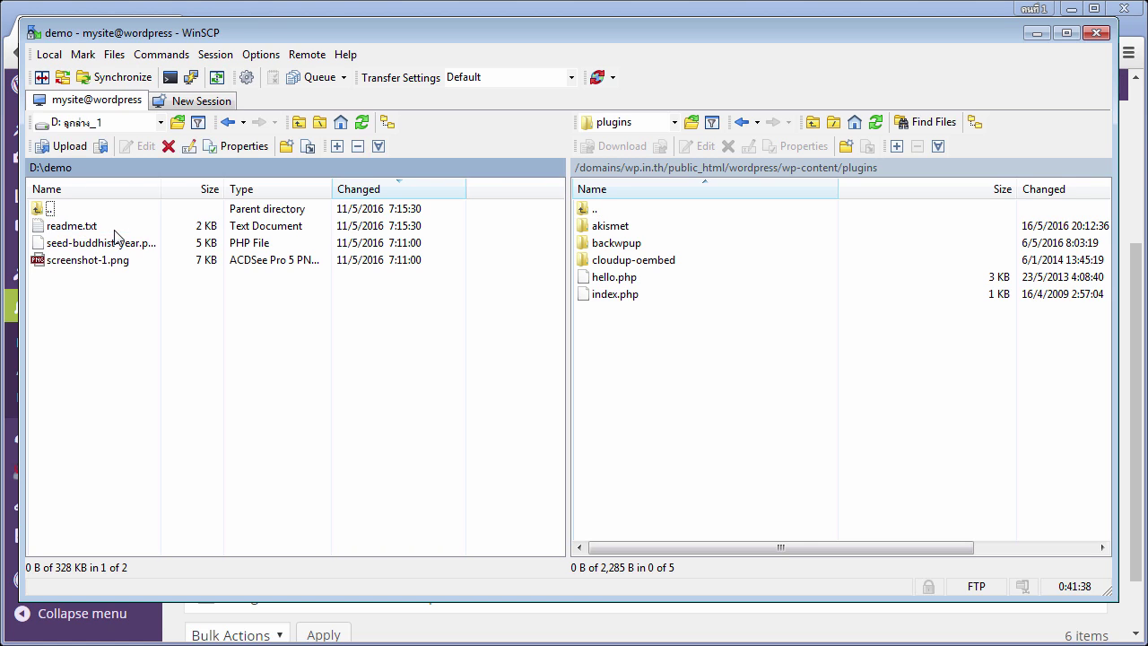
{"action": "double_click", "coordinate": [50, 210]}
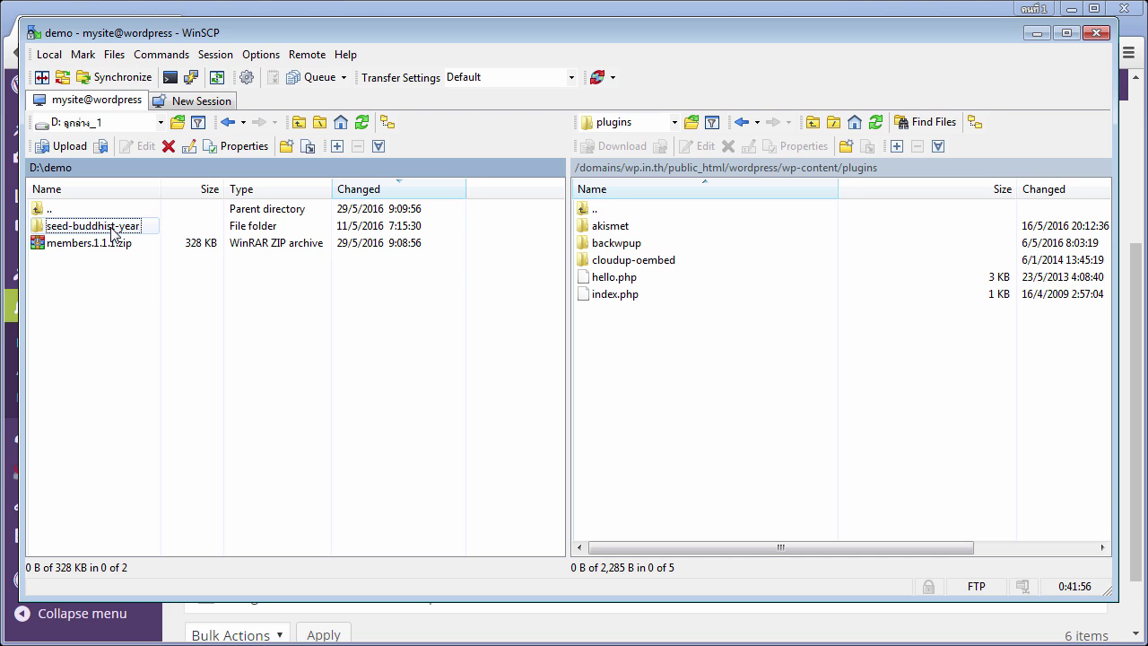
{"action": "left_click_drag", "start_coordinate": [115, 232], "coordinate": [654, 437]}
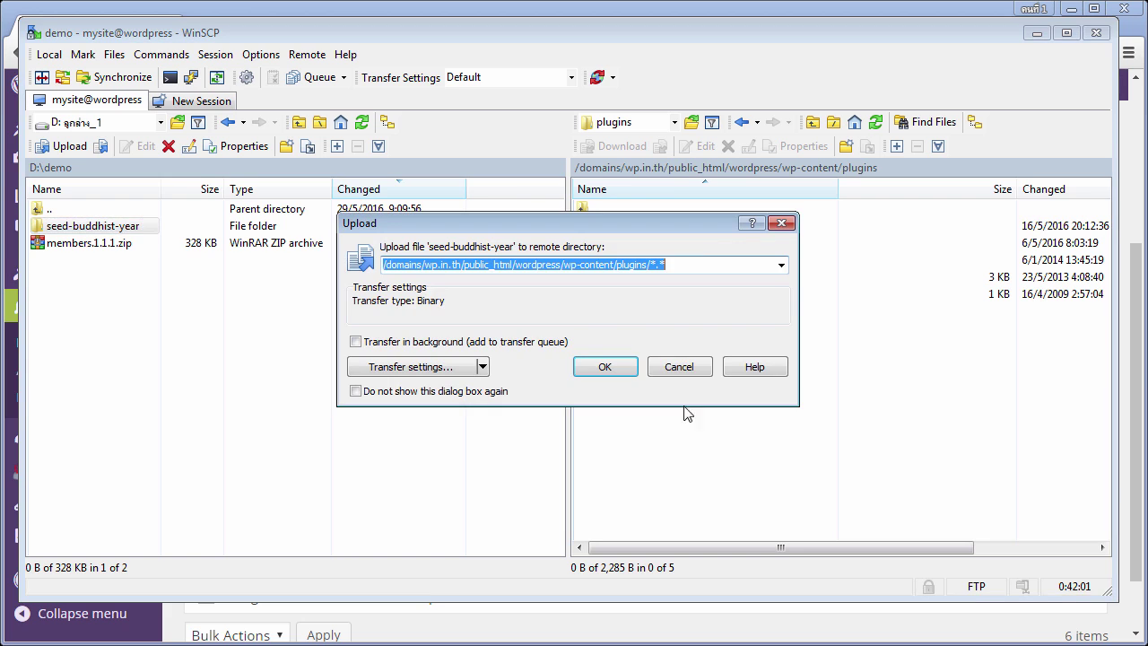
{"action": "left_click", "coordinate": [615, 370]}
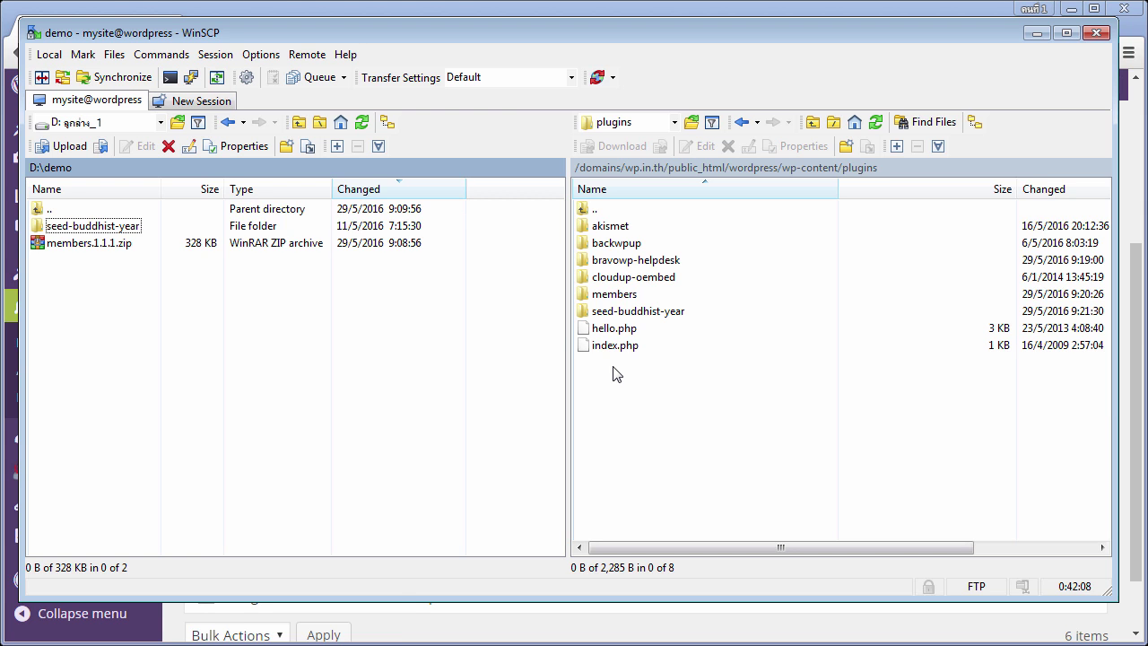
- Switch back to WordPress in the browser, reload the installed plugins list and activate the Seed Buddhist Year plugin
{"action": "key", "text": "alt+Tab"}
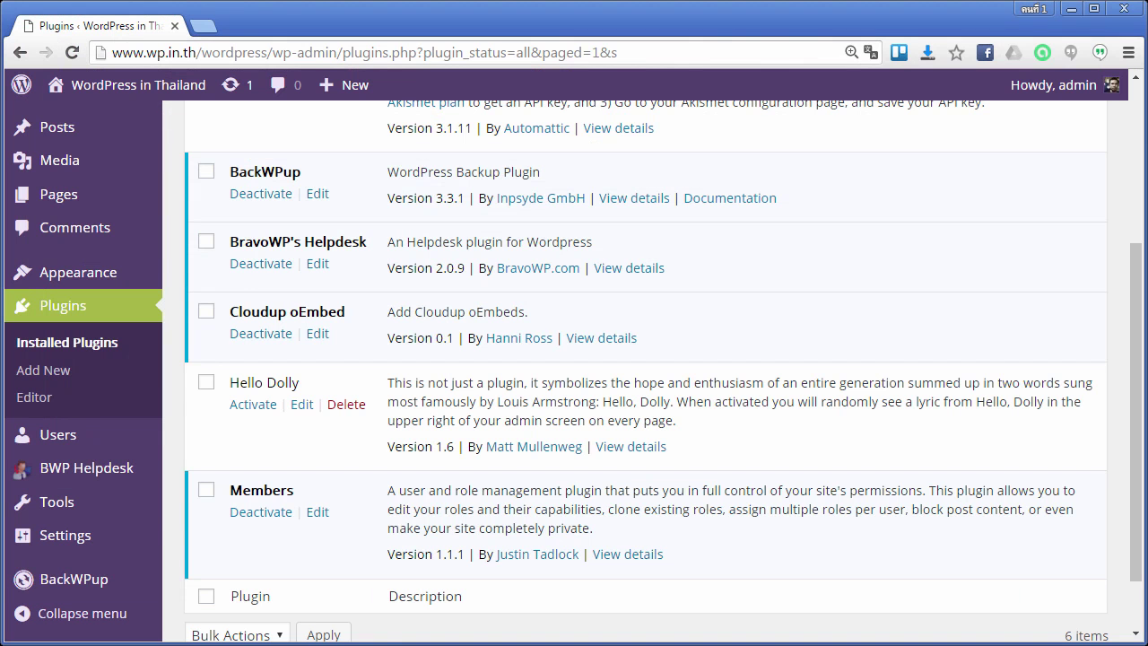
{"action": "scroll", "coordinate": [327, 511], "scroll_direction": "up", "scroll_amount": 3}
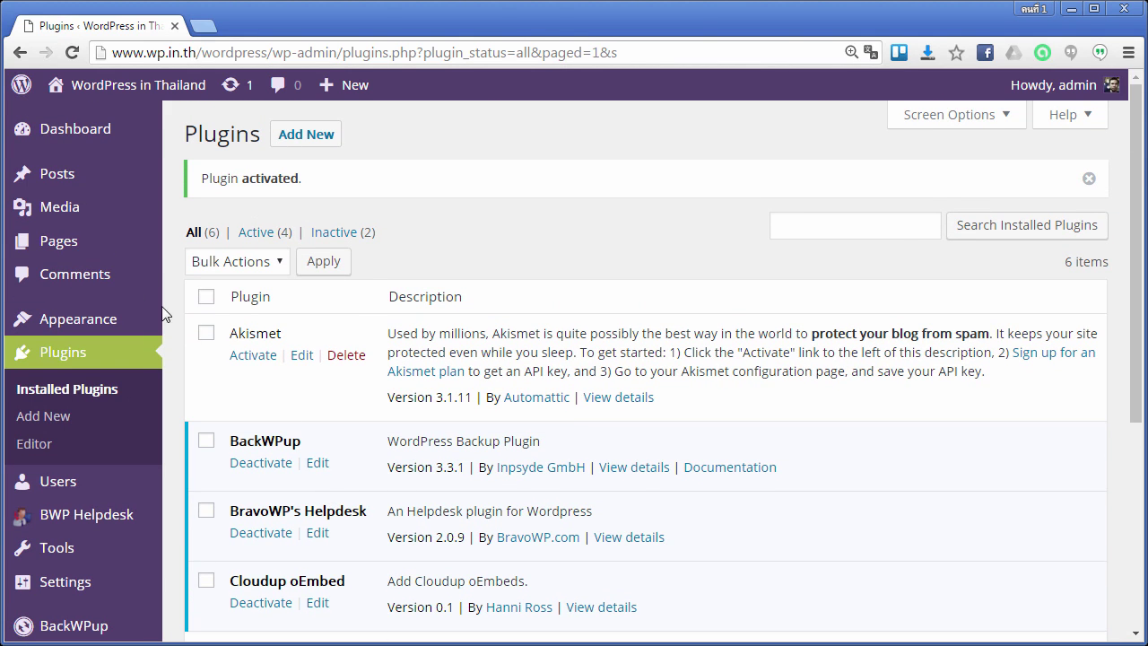
{"action": "left_click", "coordinate": [72, 52]}
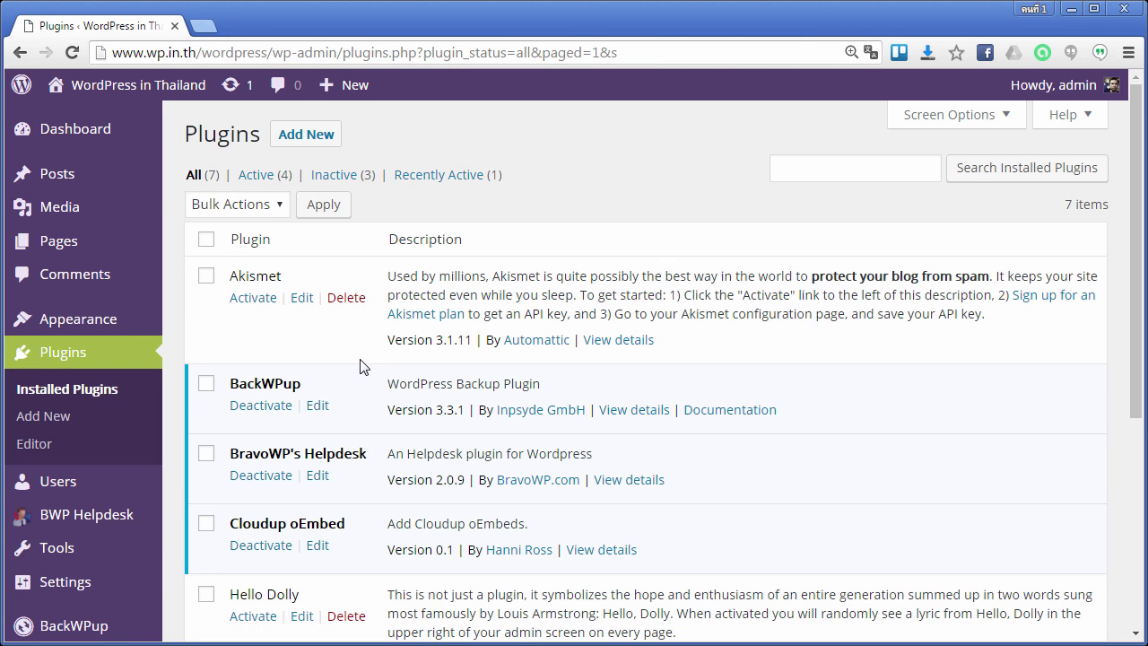
{"action": "scroll", "coordinate": [360, 366], "scroll_direction": "down", "scroll_amount": 4}
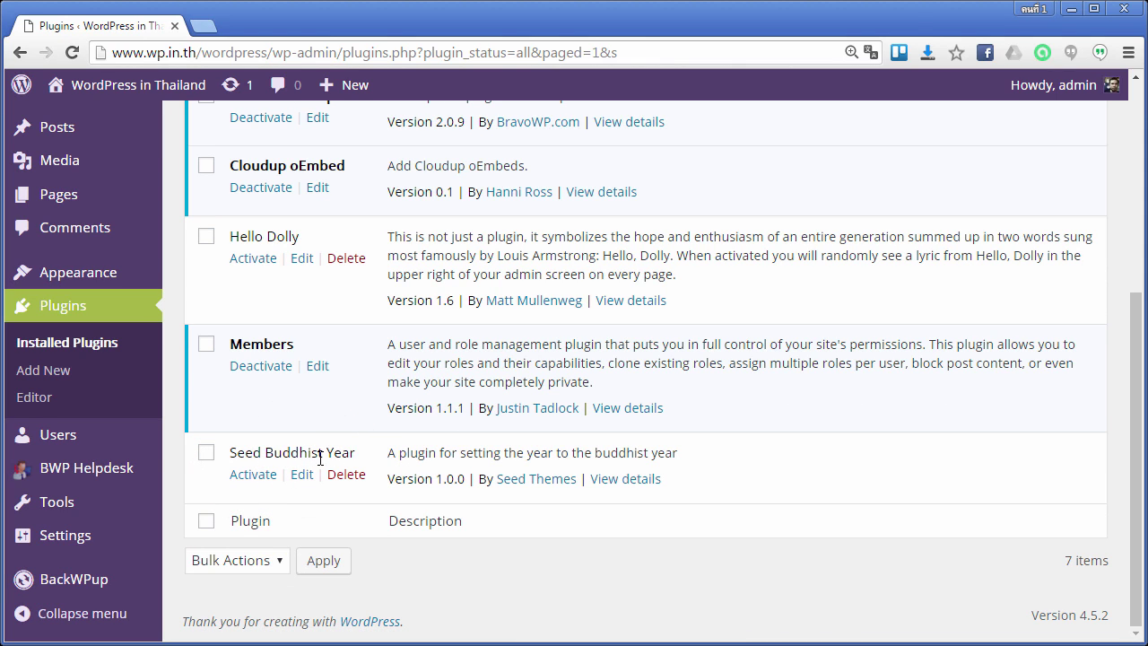
{"action": "left_click", "coordinate": [249, 480]}
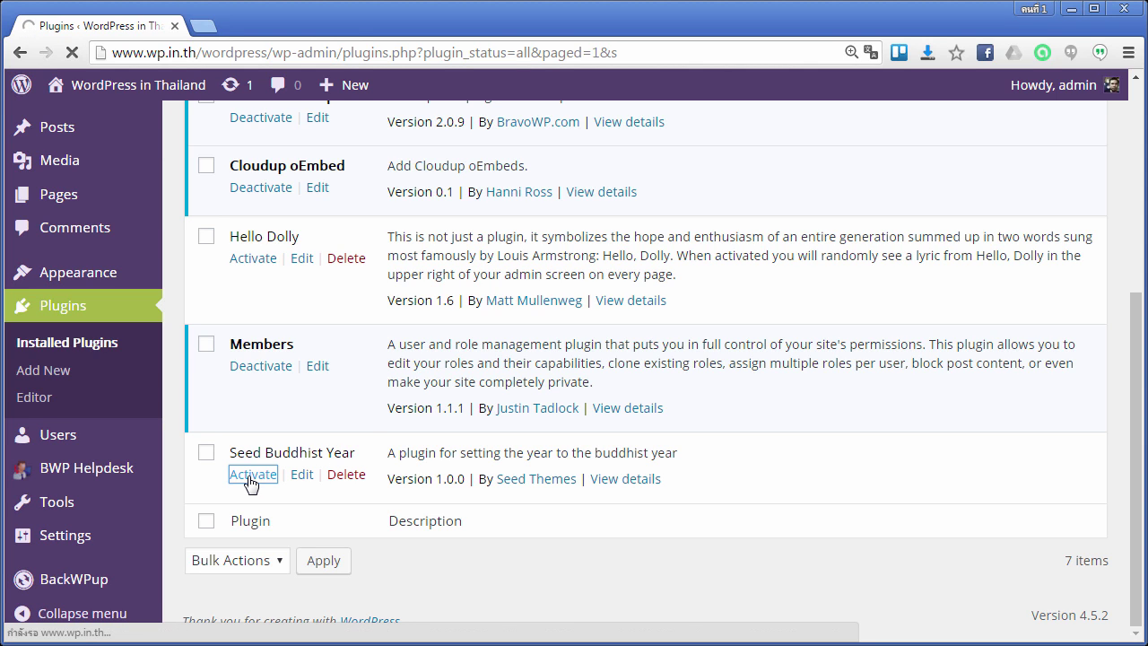